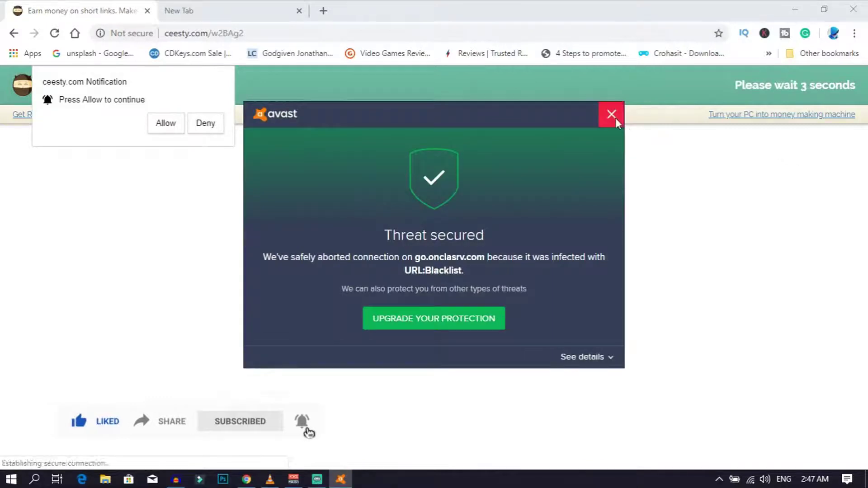
- Dismiss the Avast 'Threat secured' warning and continue to the RARLAB WinRAR downloads page
{"action": "left_click", "coordinate": [611, 114]}
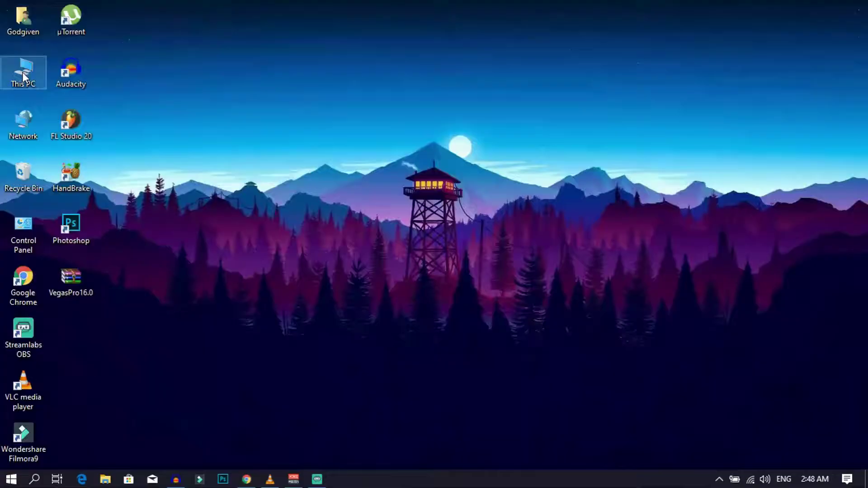
- Confirm in This PC's properties that the system is 64-bit, then download WinRAR x64 5.71
{"action": "double_click", "coordinate": [23, 71]}
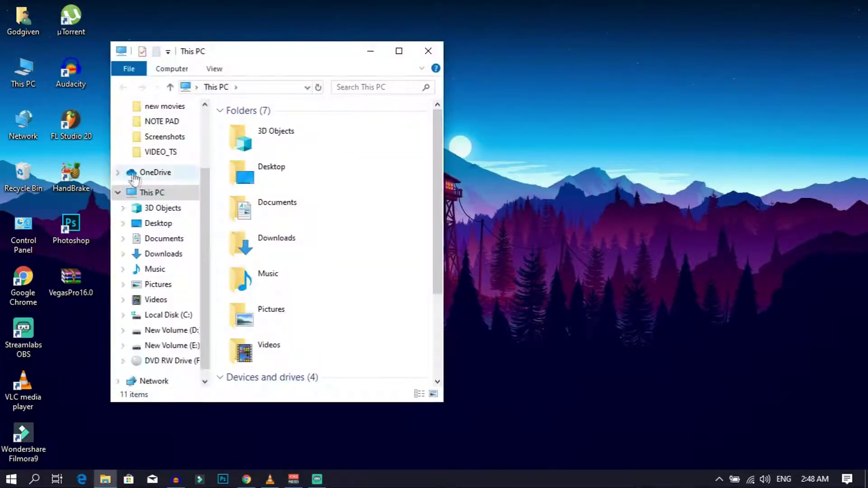
{"action": "right_click", "coordinate": [160, 197]}
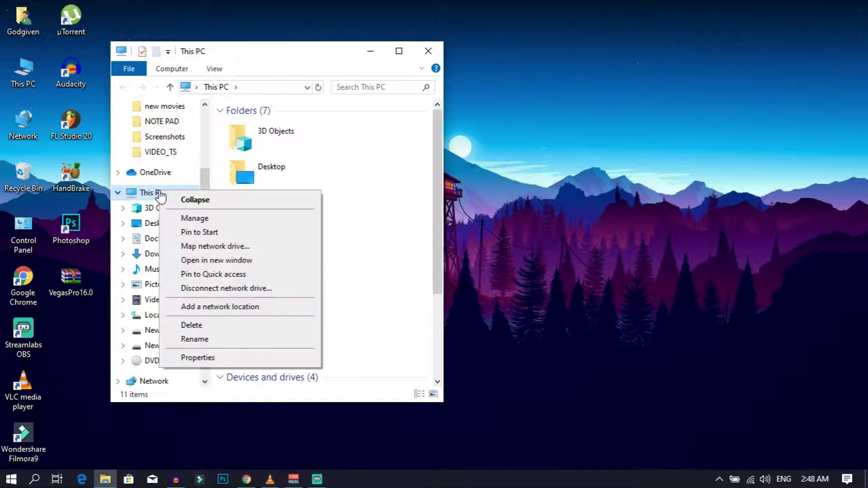
{"action": "left_click", "coordinate": [197, 357]}
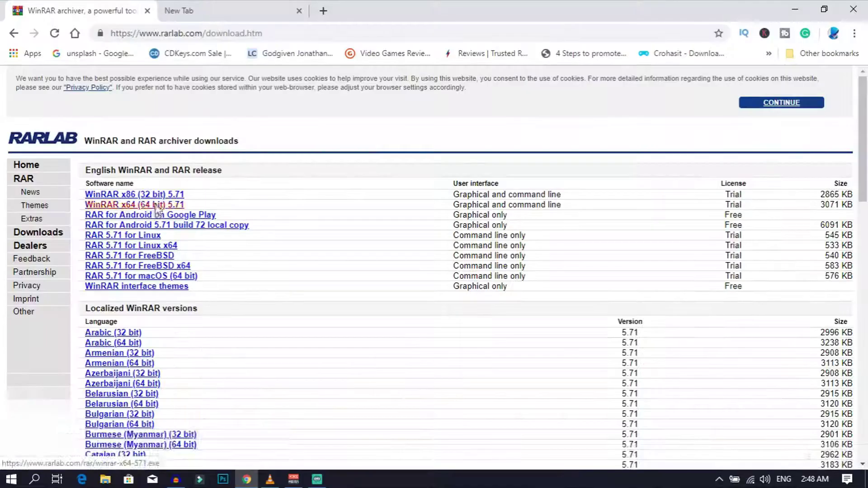
{"action": "left_click", "coordinate": [159, 207]}
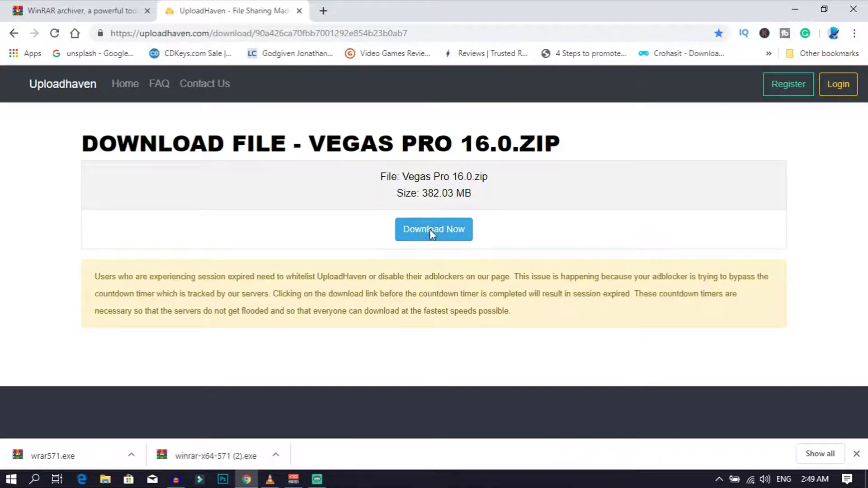
- Start the 382.03 MB Vegas Pro 16.0.zip download on UploadHaven, retrying after the ad tab
{"action": "left_click", "coordinate": [432, 230]}
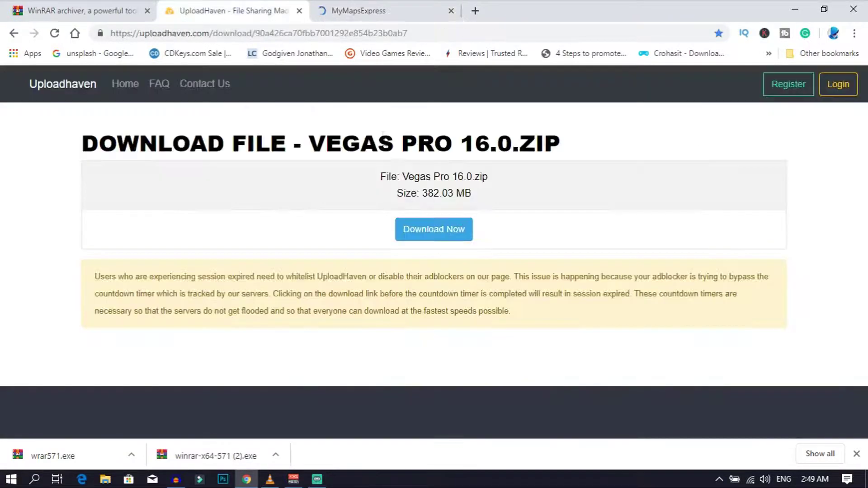
{"action": "left_click", "coordinate": [440, 233]}
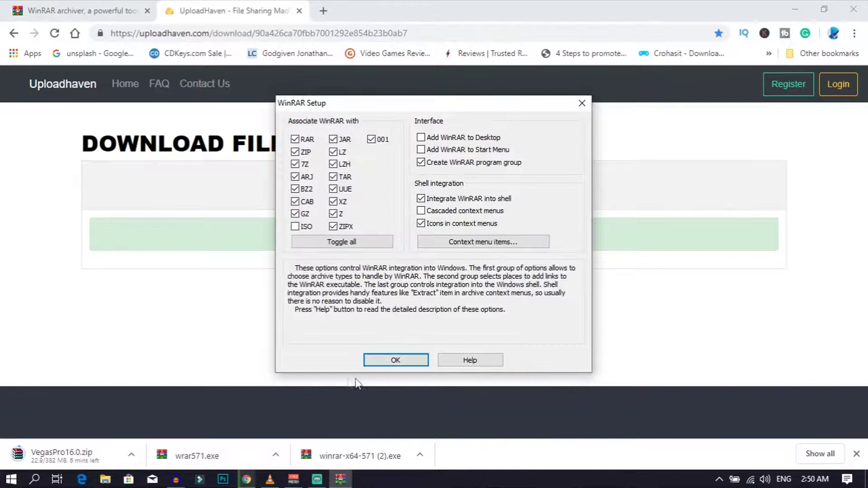
- Finish installing WinRAR to C:\Program Files\WinRAR with default associations and close the setup
{"action": "left_click", "coordinate": [382, 364]}
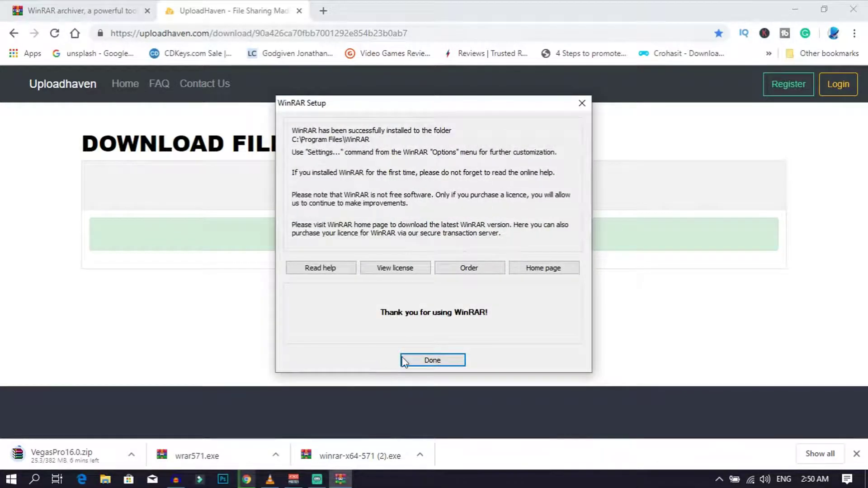
{"action": "left_click", "coordinate": [413, 361]}
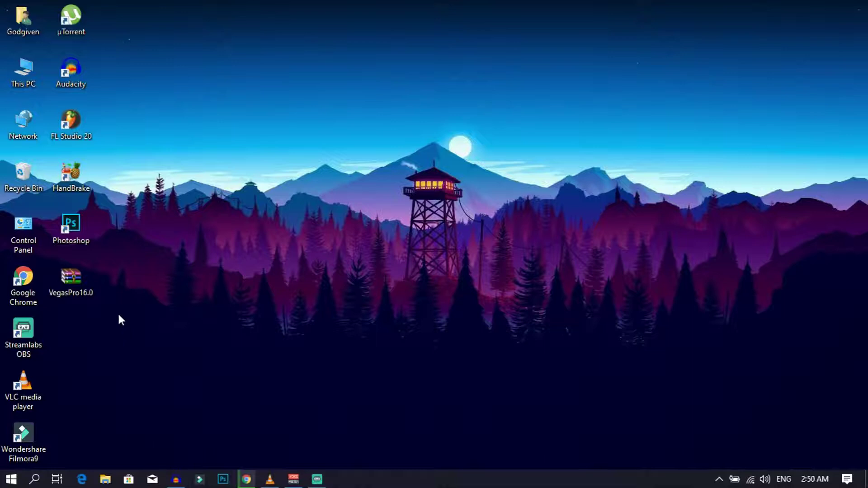
- Extract the VegasPro16.0 archive onto the desktop with Extract Here
{"action": "right_click", "coordinate": [80, 285]}
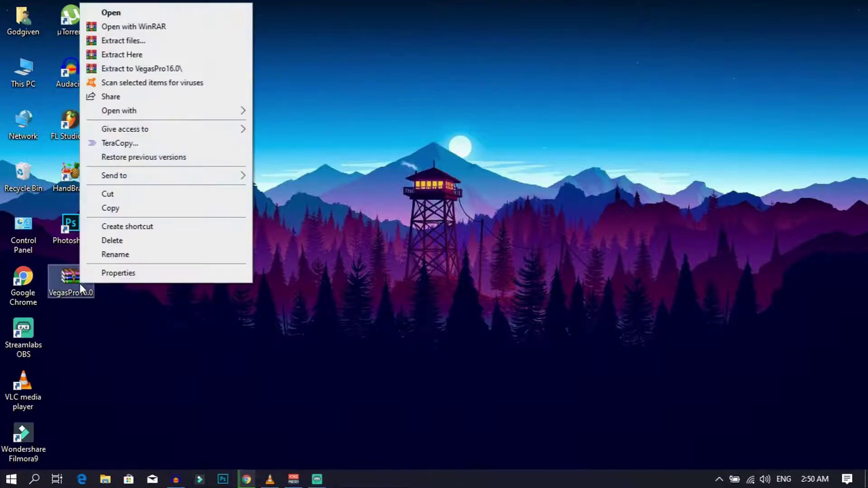
{"action": "left_click", "coordinate": [172, 58]}
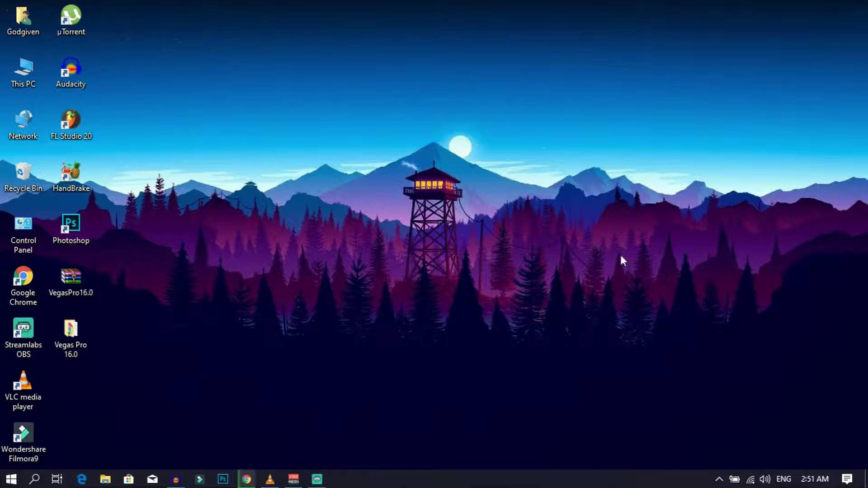
- In Vegas Pro 16.0\VEGAS Pro 16.0, send the vegas160 application to Desktop as a shortcut
{"action": "double_click", "coordinate": [85, 342]}
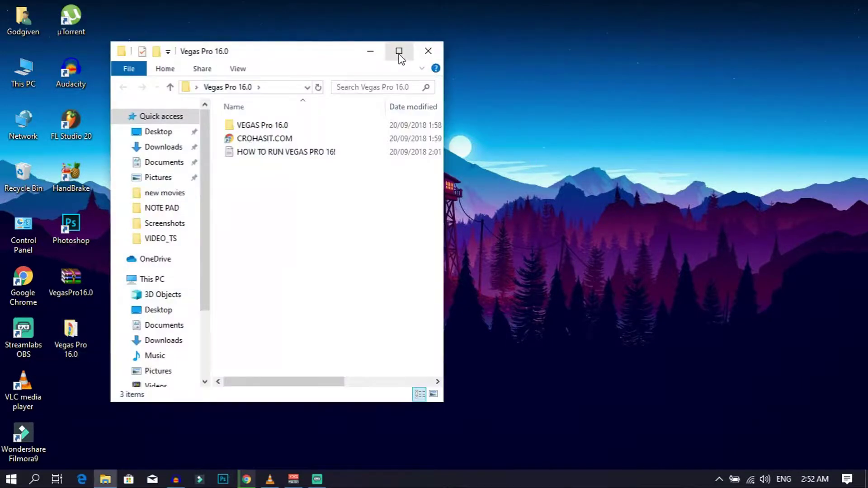
{"action": "left_click", "coordinate": [399, 51]}
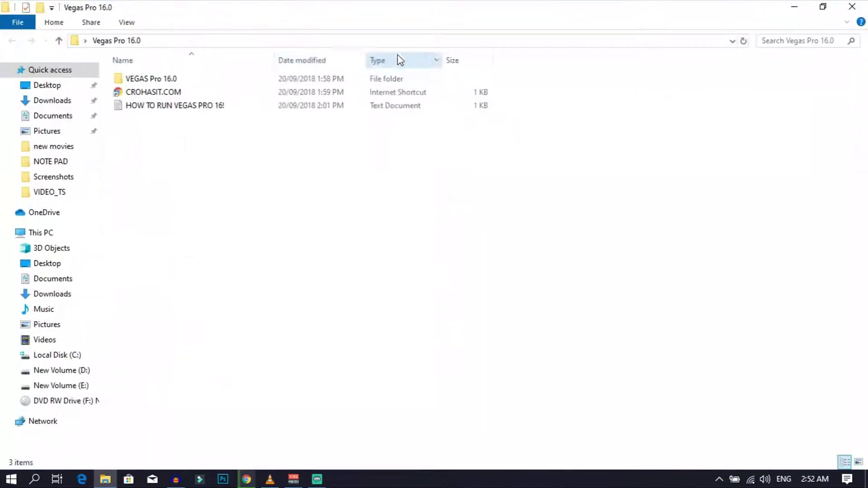
{"action": "double_click", "coordinate": [229, 83]}
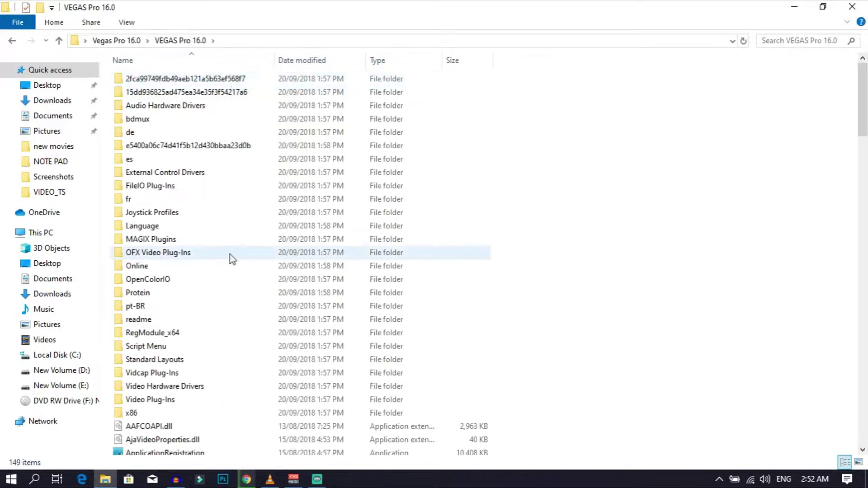
{"action": "scroll", "coordinate": [230, 254], "scroll_direction": "down", "scroll_amount": 15}
{"action": "scroll", "coordinate": [210, 343], "scroll_direction": "down", "scroll_amount": 20}
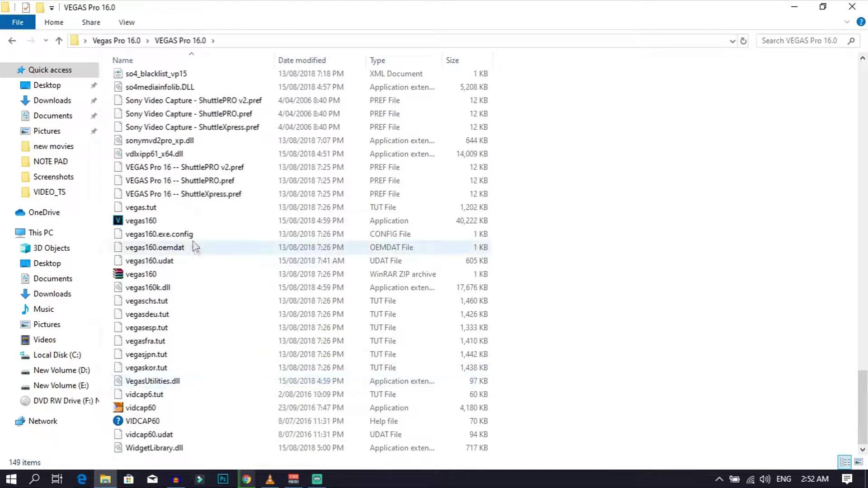
{"action": "left_click", "coordinate": [149, 224]}
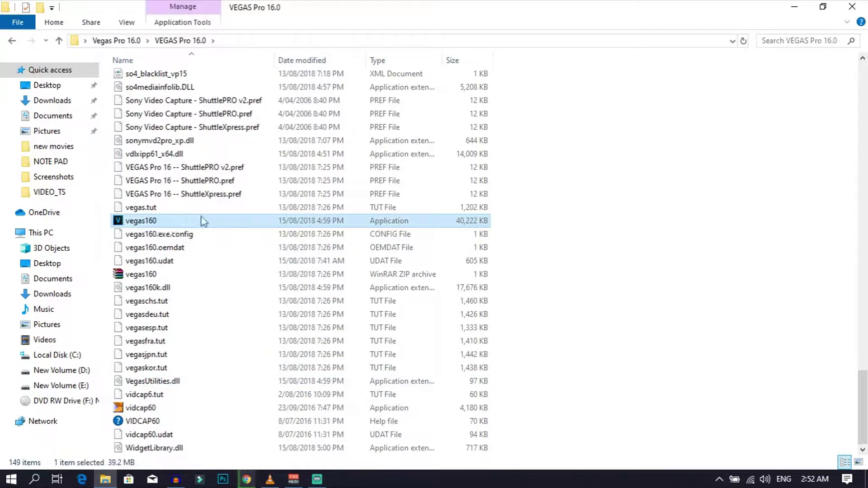
{"action": "right_click", "coordinate": [153, 224]}
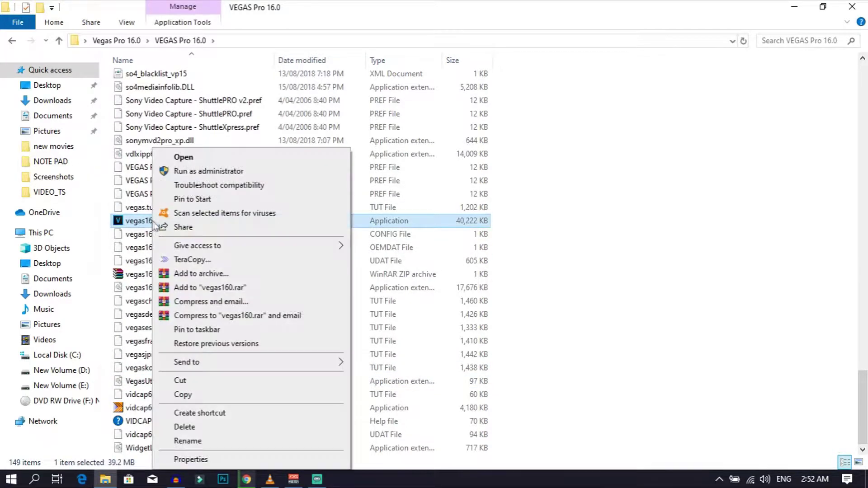
{"action": "mouse_move", "coordinate": [337, 363]}
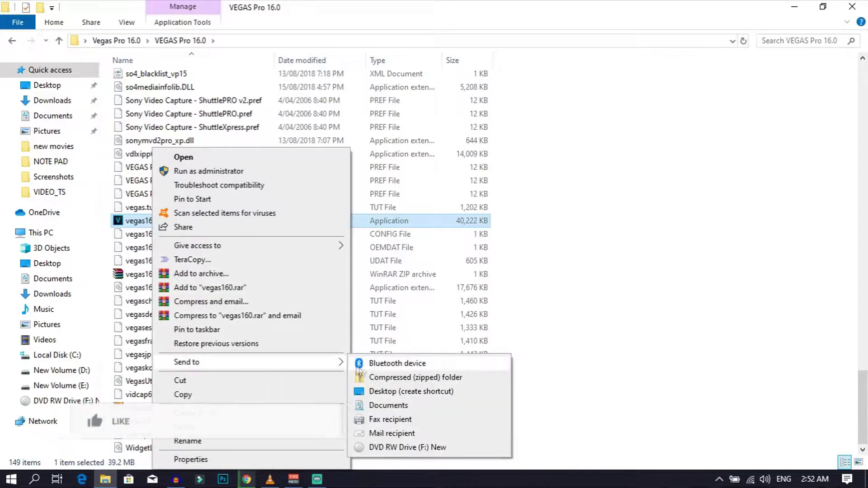
{"action": "left_click", "coordinate": [413, 392]}
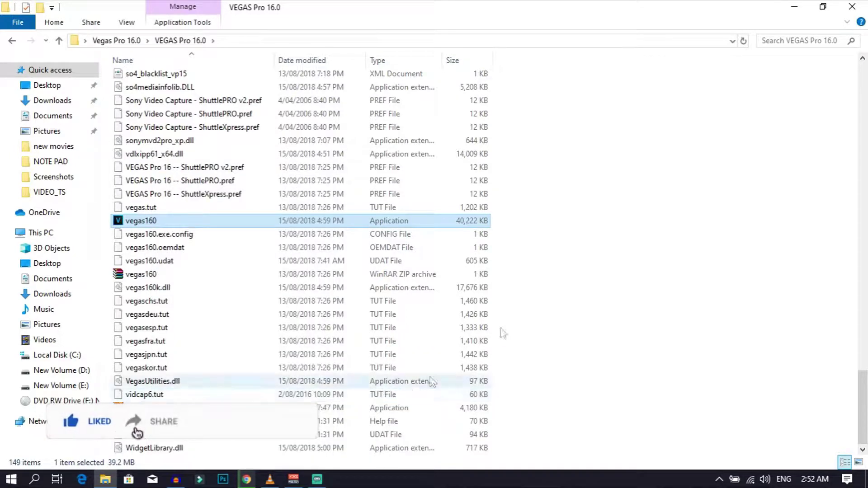
- Rename the 'vegas160 - Shortcut' desktop icon to 'VEGAS PRO 16'
{"action": "left_click", "coordinate": [852, 7]}
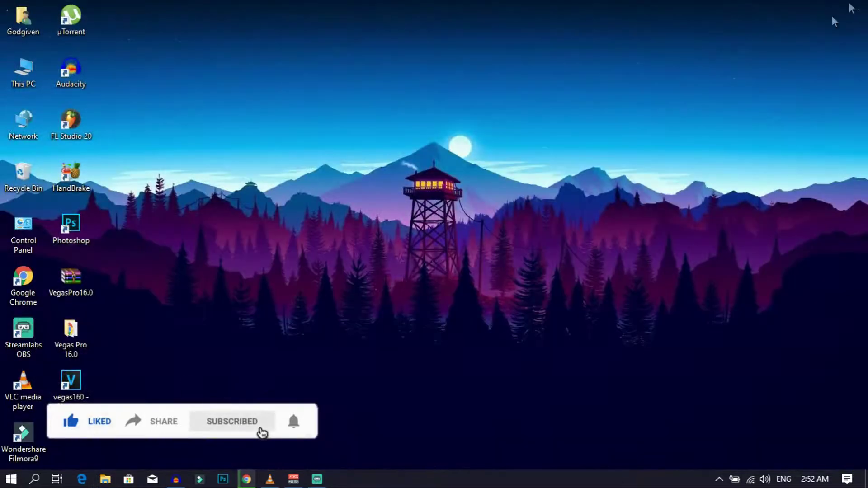
{"action": "right_click", "coordinate": [75, 396]}
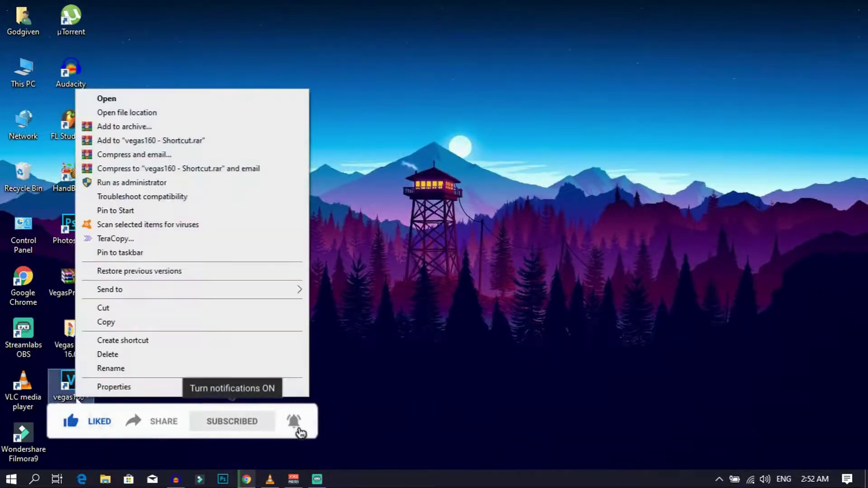
{"action": "left_click", "coordinate": [111, 368]}
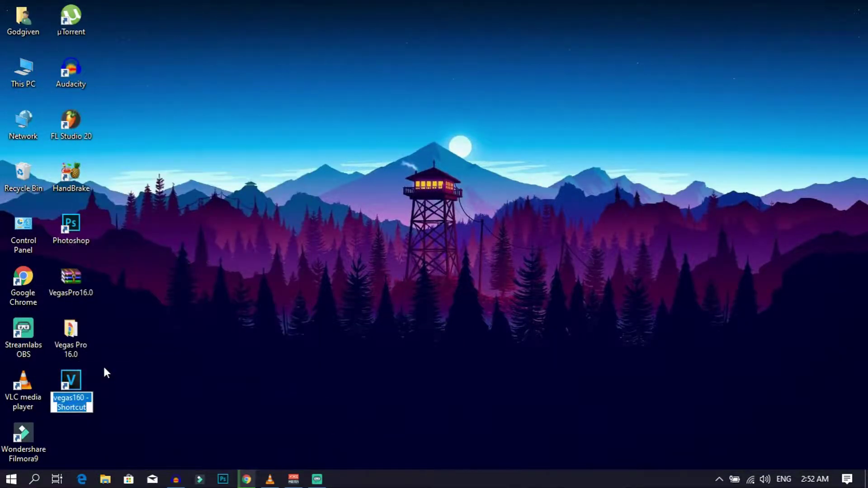
{"action": "type", "text": "VE"}
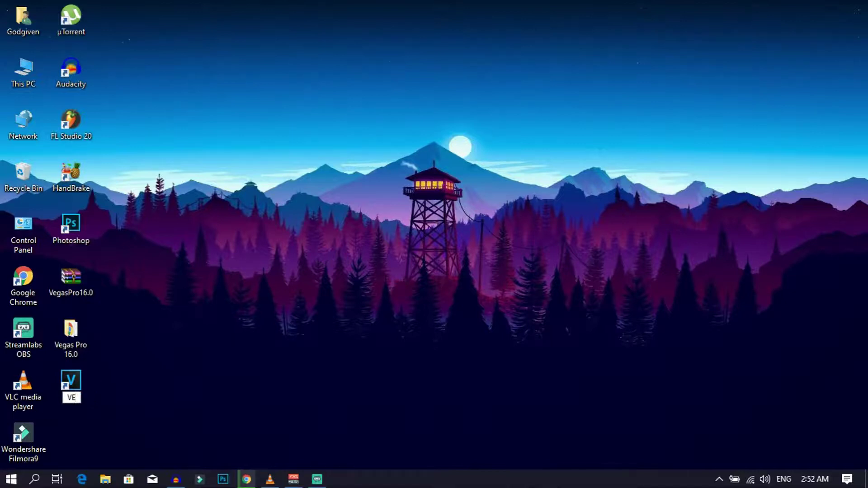
{"action": "type", "text": "GAS PRO 1"}
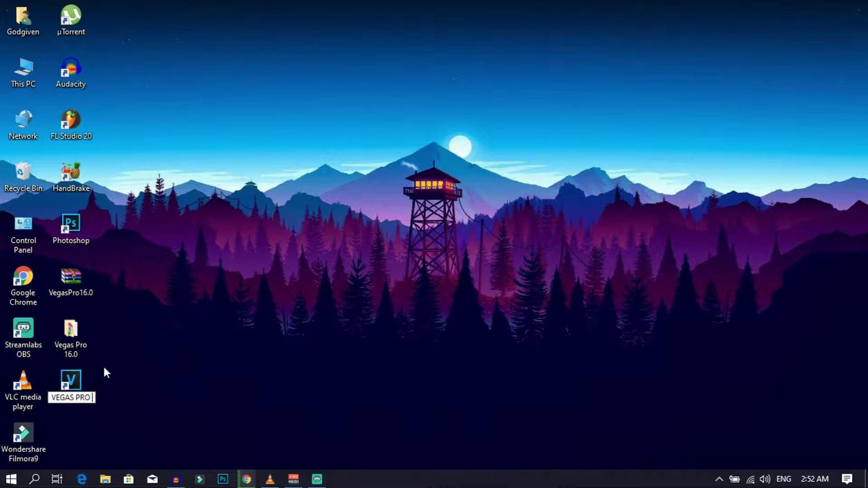
{"action": "type", "text": "6"}
{"action": "key", "text": "Return"}
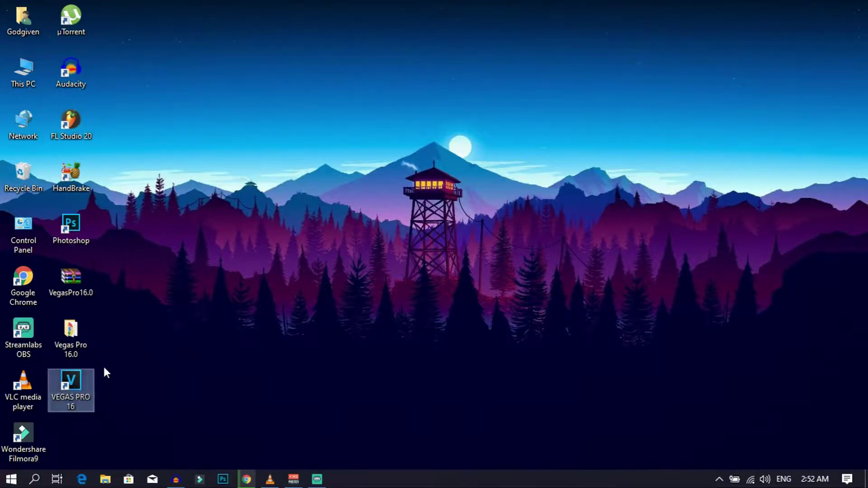
{"action": "left_click", "coordinate": [108, 369]}
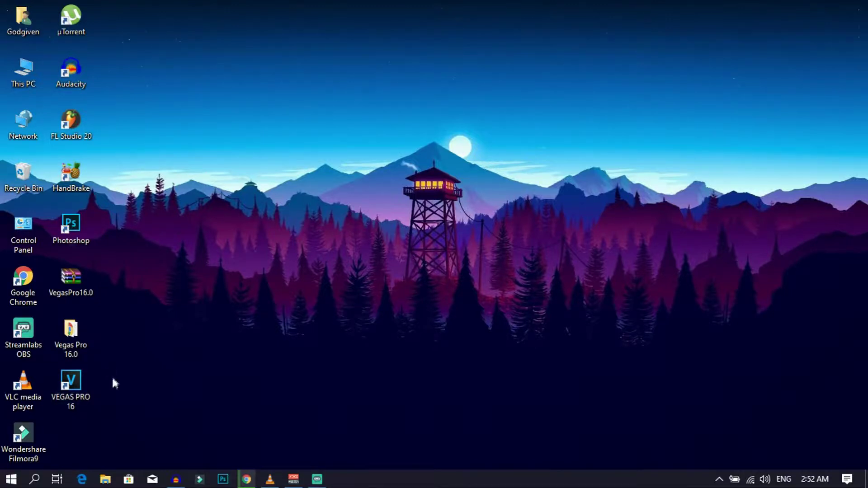
- Start VEGAS Pro 16.0 from the VEGAS PRO 16 shortcut, loading an empty Untitled project
{"action": "double_click", "coordinate": [87, 394]}
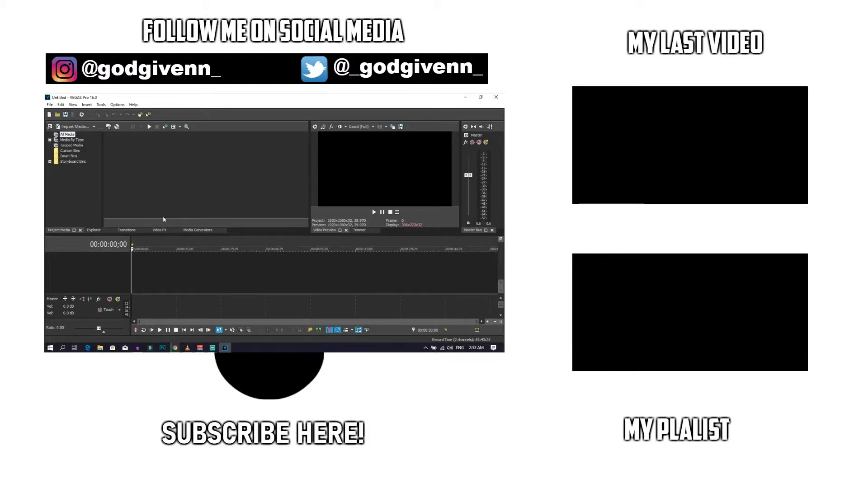
- Open File > Import > Media... to browse the Downloads folder's recent files
{"action": "left_click", "coordinate": [50, 105]}
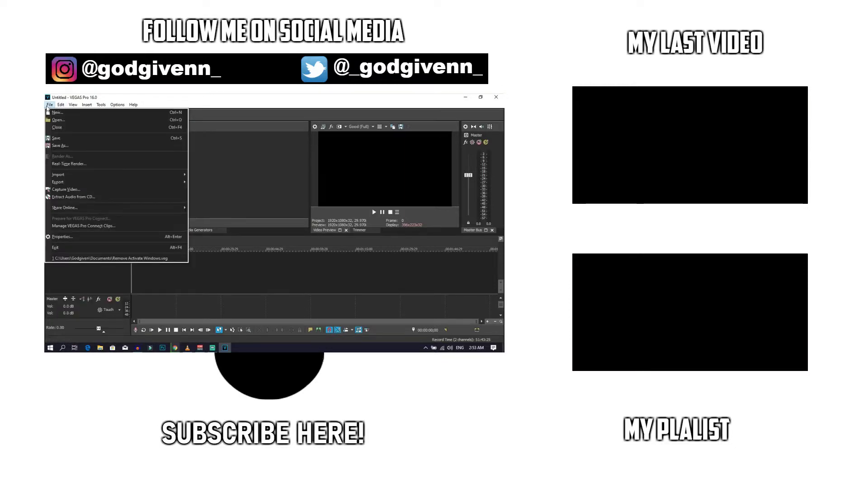
{"action": "mouse_move", "coordinate": [169, 175]}
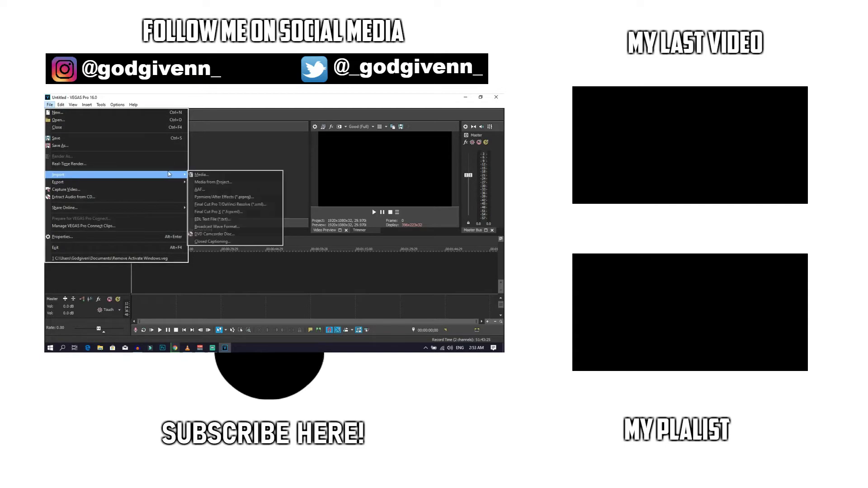
{"action": "left_click", "coordinate": [199, 175]}
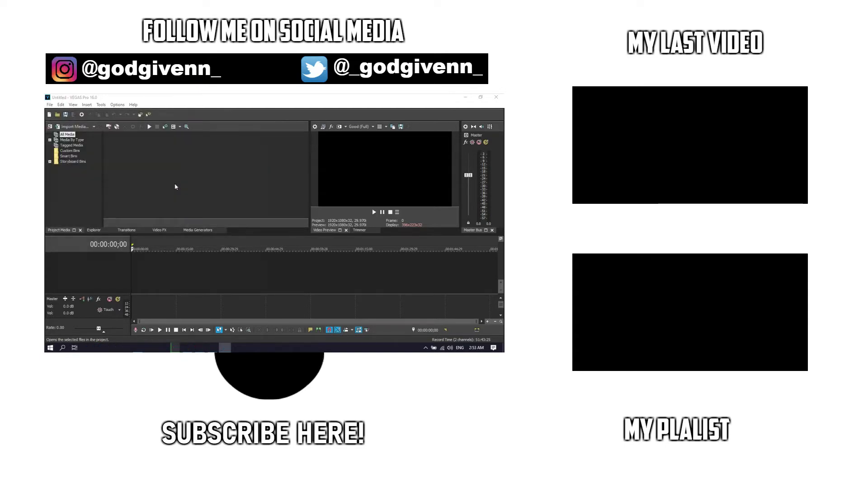
{"action": "scroll", "coordinate": [151, 187], "scroll_direction": "down", "scroll_amount": 2}
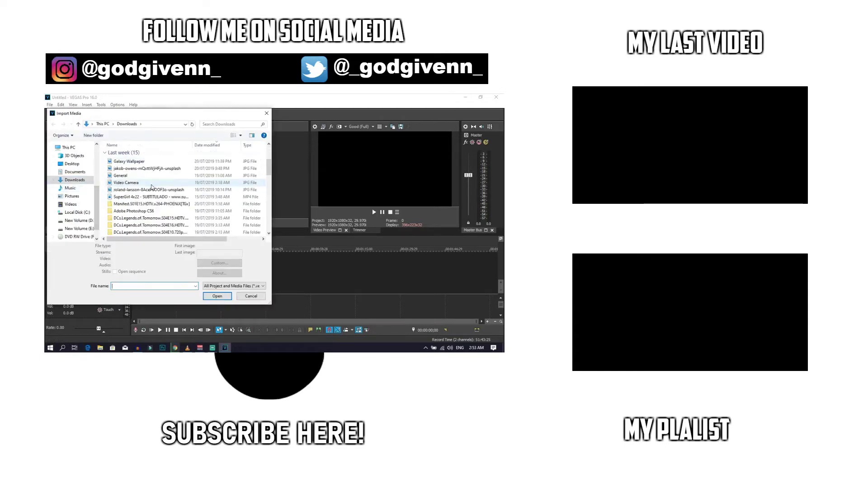